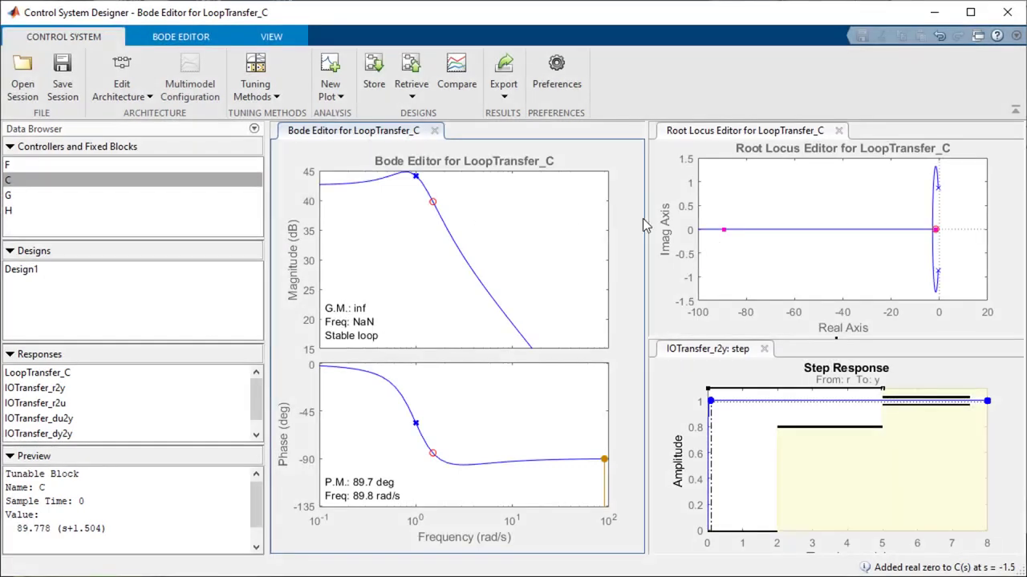
- Lower the compensator gain from 89.78 to about 4.65 by moving a pole along the root locus
{"action": "left_click", "coordinate": [934, 231]}
{"action": "left_click_drag", "start_coordinate": [934, 232], "coordinate": [872, 230]}
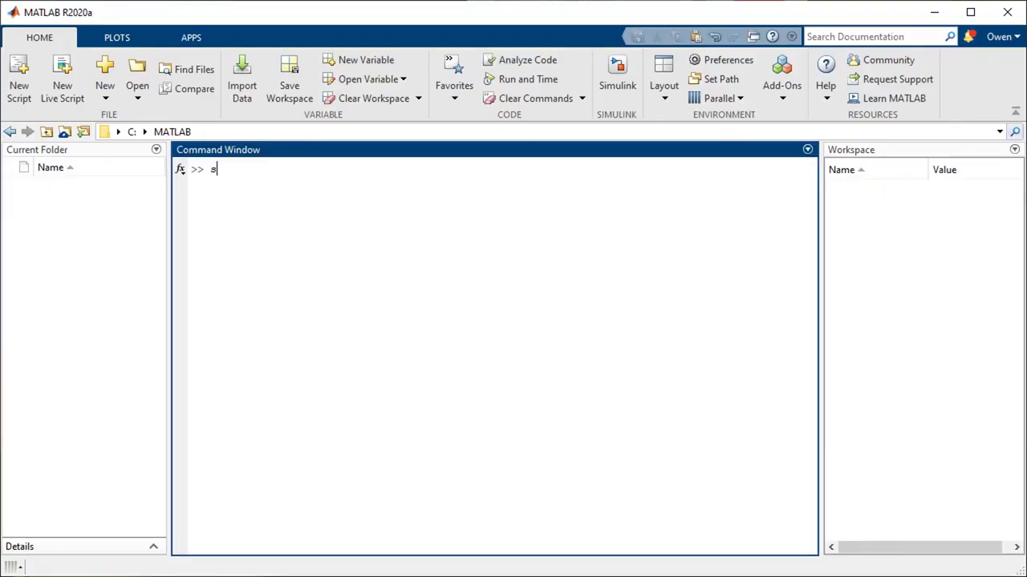
- Define sys = tf(1,[1 1 1]) and plot its step response
{"action": "type", "text": "ys = tf(1, ["}
{"action": "type", "text": "1 1 1])"}
{"action": "key", "text": "Return"}
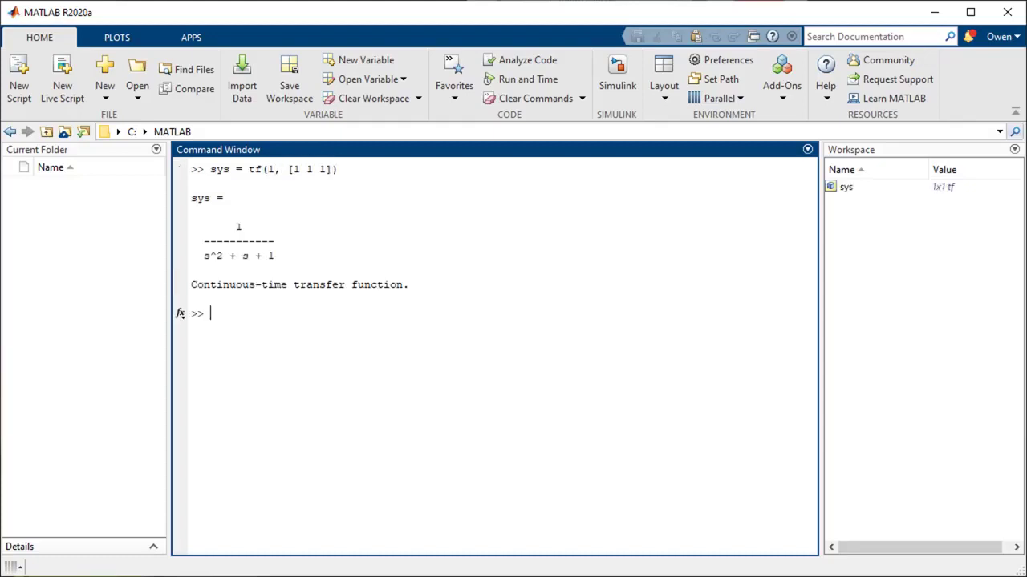
{"action": "type", "text": "step(sys)"}
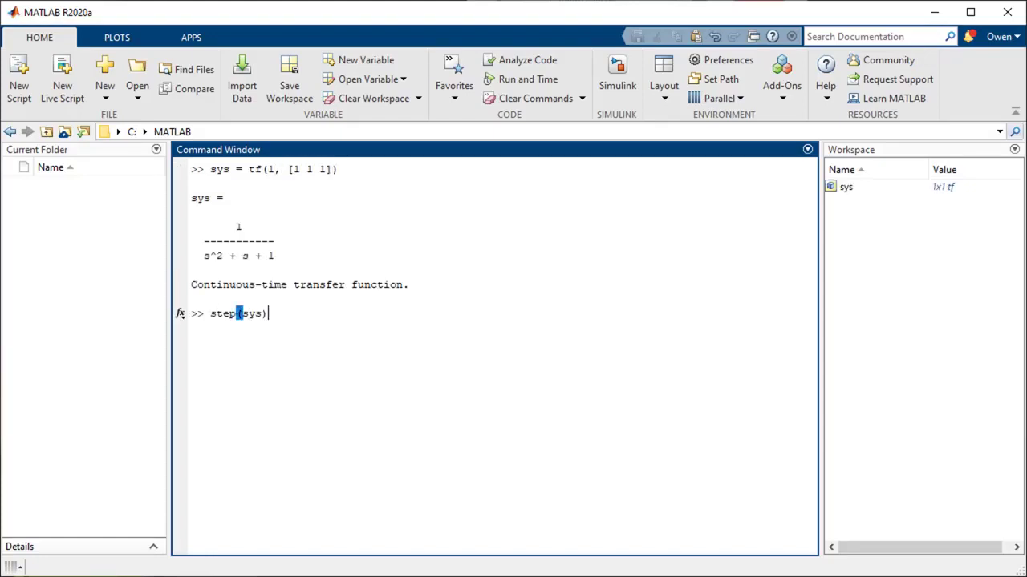
{"action": "key", "text": "Return"}
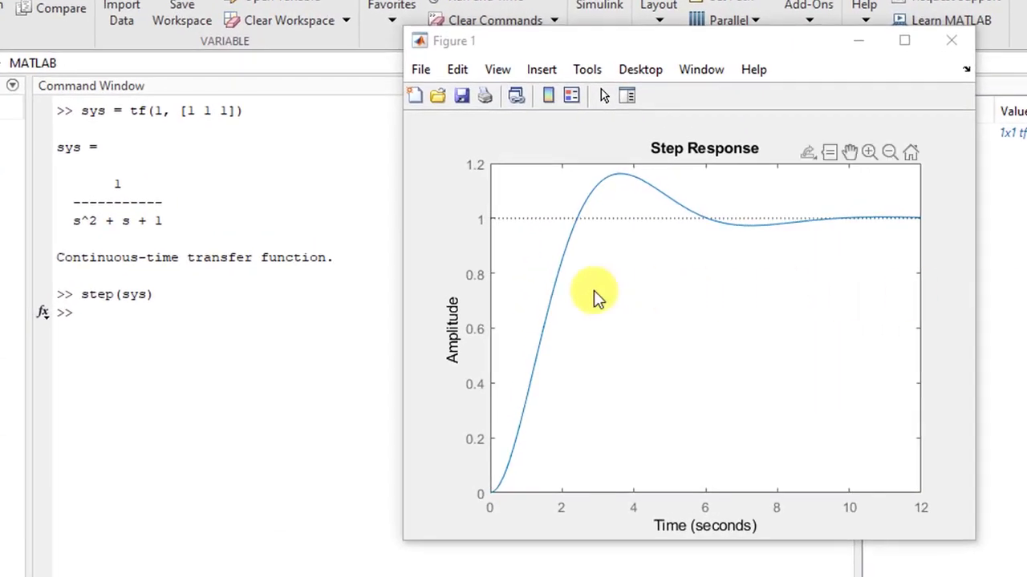
- Mark the peak response on the step plot, showing 1.16 peak and 16.3% overshoot
{"action": "right_click", "coordinate": [643, 290]}
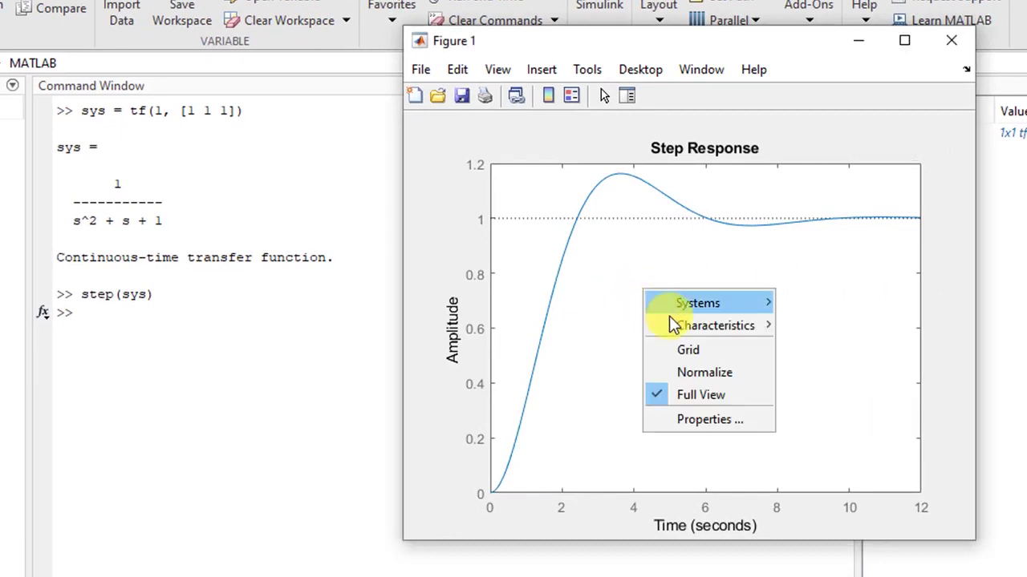
{"action": "mouse_move", "coordinate": [714, 326]}
{"action": "left_click", "coordinate": [807, 332]}
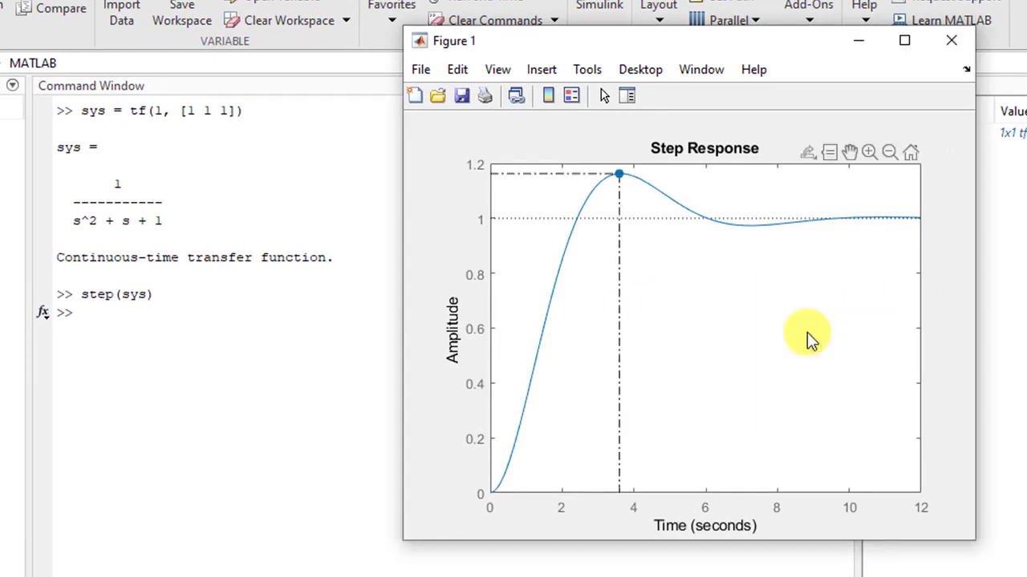
{"action": "left_click", "coordinate": [618, 175]}
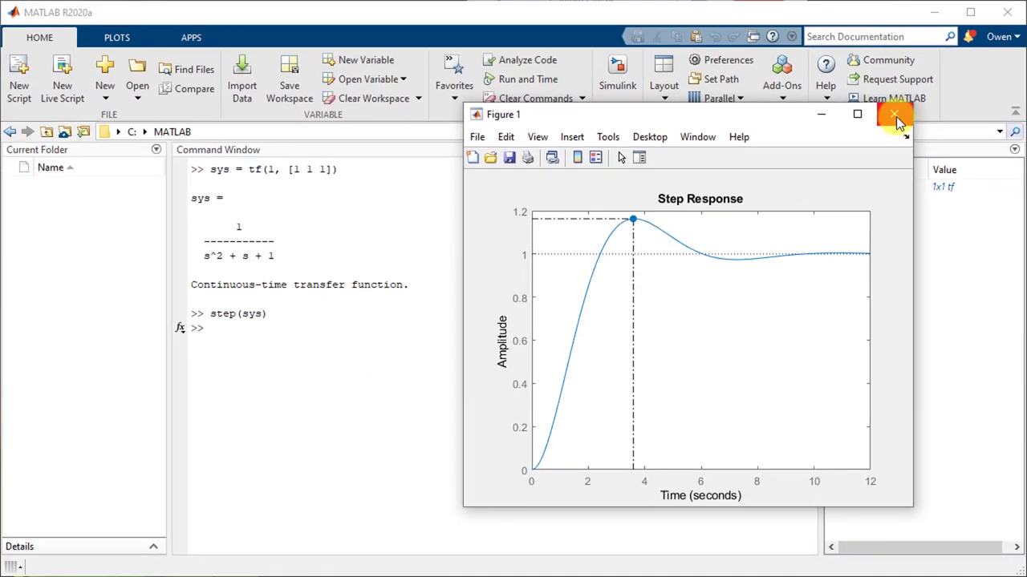
- Close Figure 1 and launch controlSystemDesigner(sys) from the command prompt
{"action": "left_click", "coordinate": [895, 116]}
{"action": "left_click", "coordinate": [395, 365]}
{"action": "type", "text": "con"}
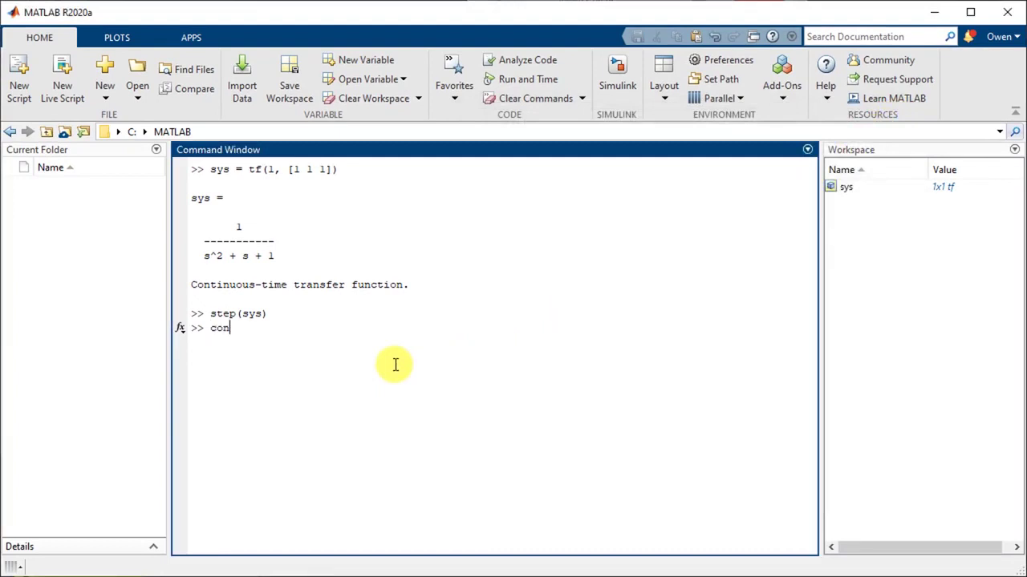
{"action": "type", "text": "trolsy"}
{"action": "key", "text": "Tab"}
{"action": "key", "text": "Return"}
{"action": "type", "text": "(sys)"}
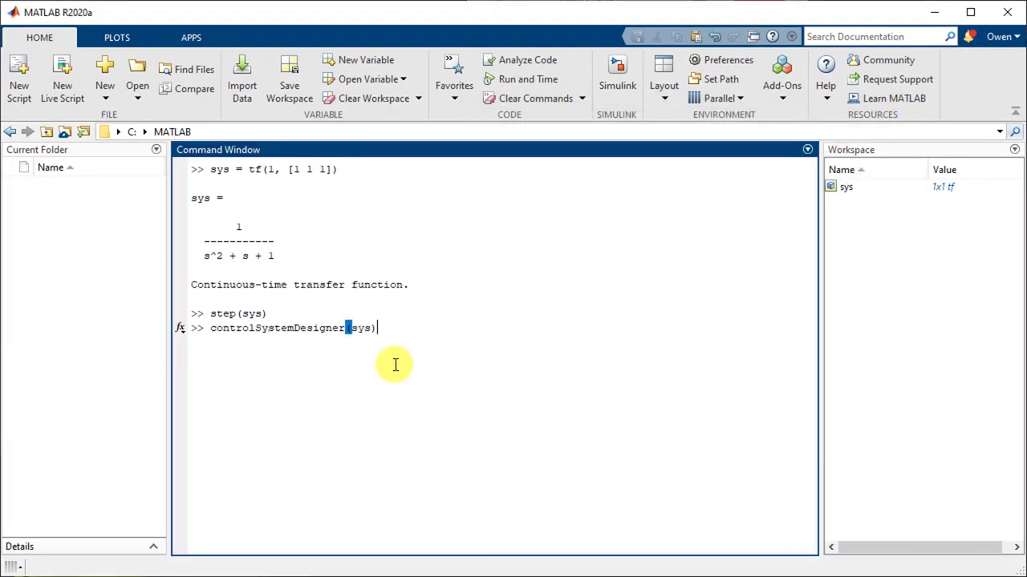
{"action": "key", "text": "Return"}
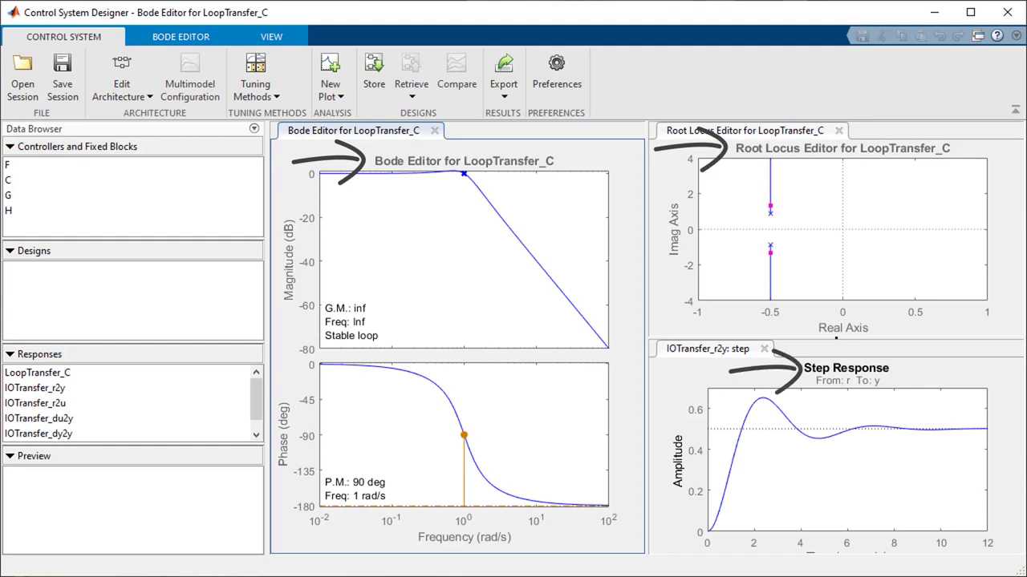
- Browse the New Plot menu without adding a plot, then open Edit Architecture
{"action": "left_click", "coordinate": [337, 100]}
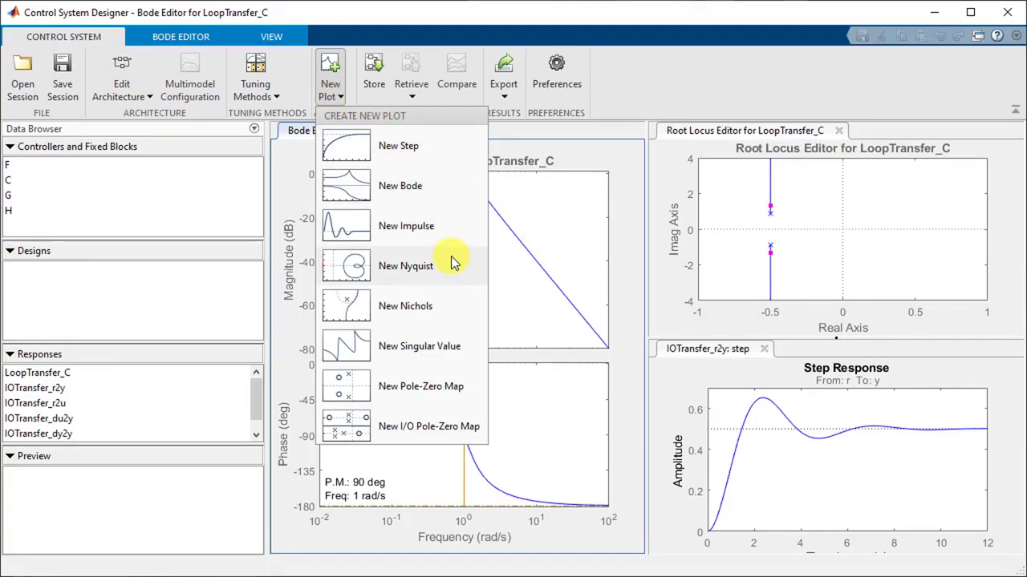
{"action": "left_click", "coordinate": [624, 80]}
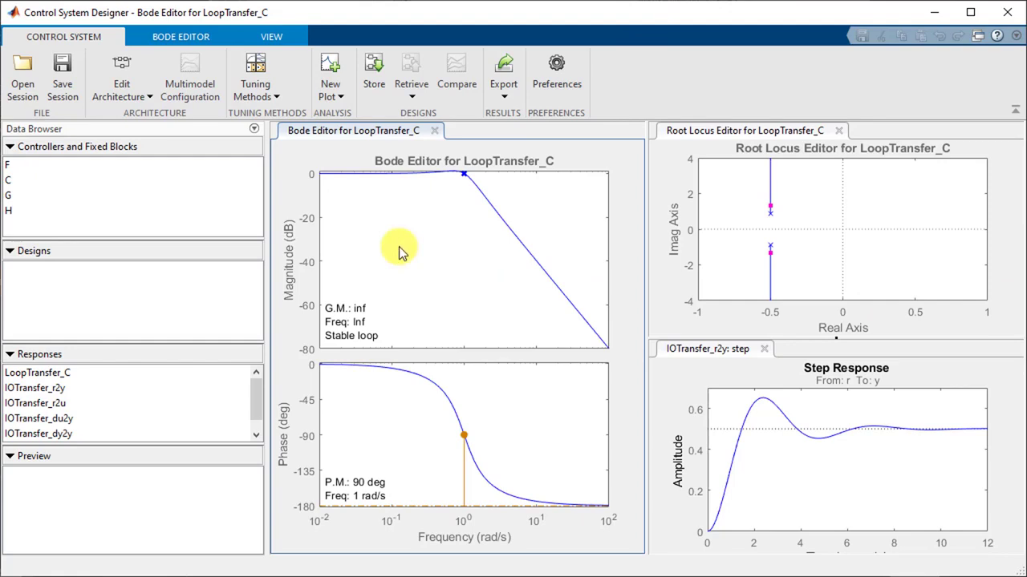
{"action": "left_click", "coordinate": [133, 69]}
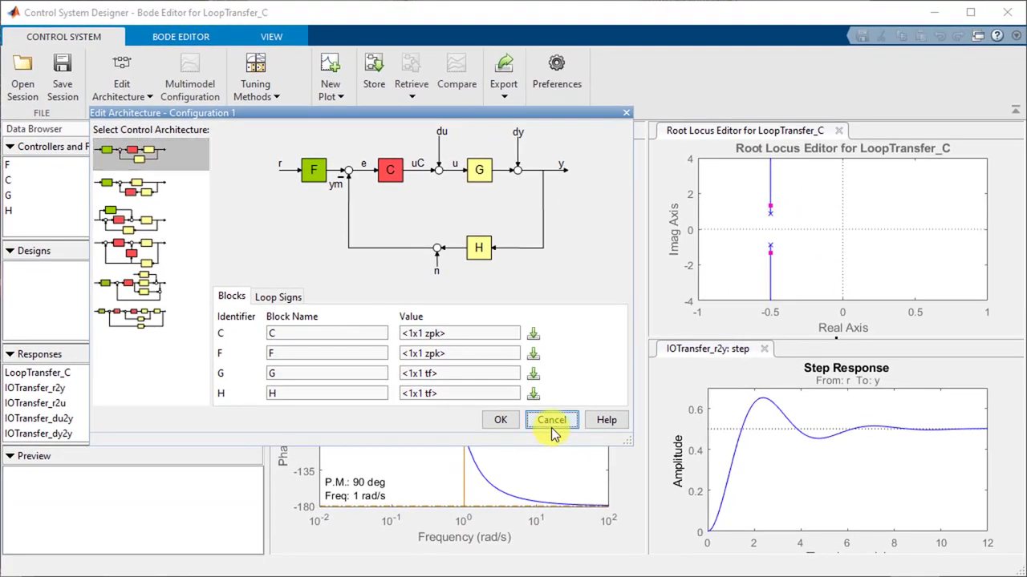
- Close the architecture dialog and preview G as 1/(s^2+s+1) and C as gain 1
{"action": "left_click", "coordinate": [551, 420]}
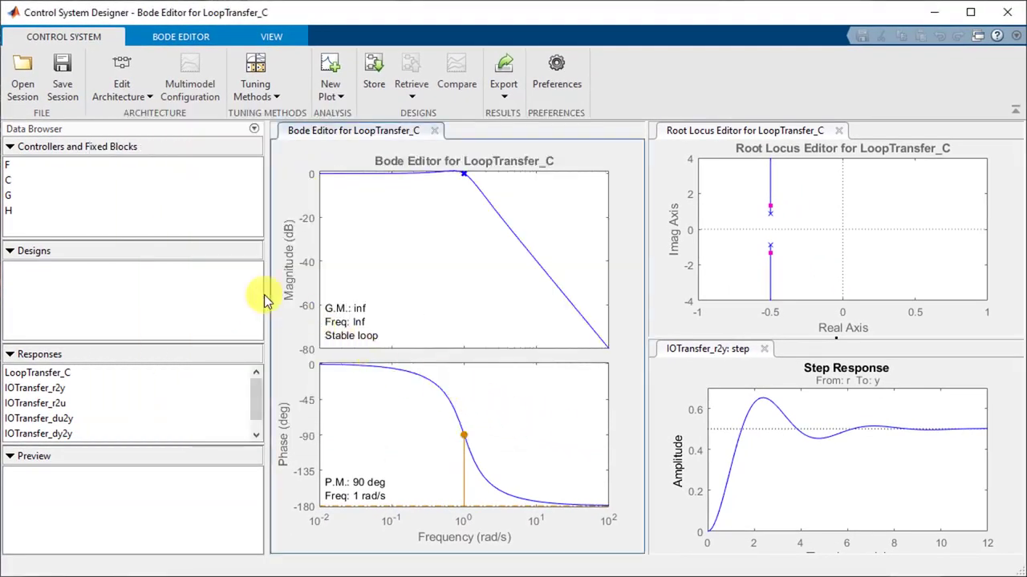
{"action": "left_click", "coordinate": [83, 192]}
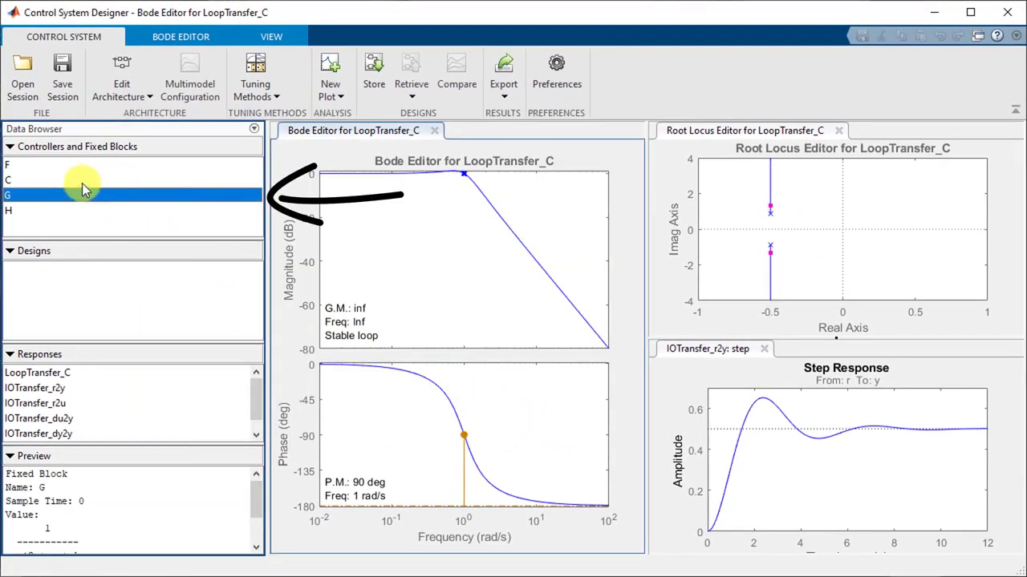
{"action": "scroll", "coordinate": [138, 482], "scroll_direction": "down", "scroll_amount": 1}
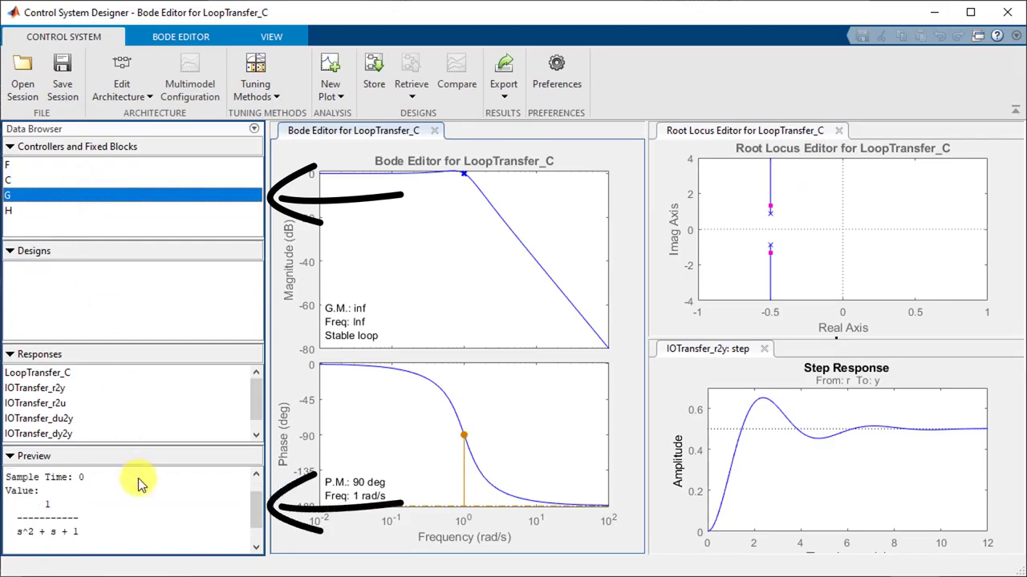
{"action": "left_click", "coordinate": [62, 180]}
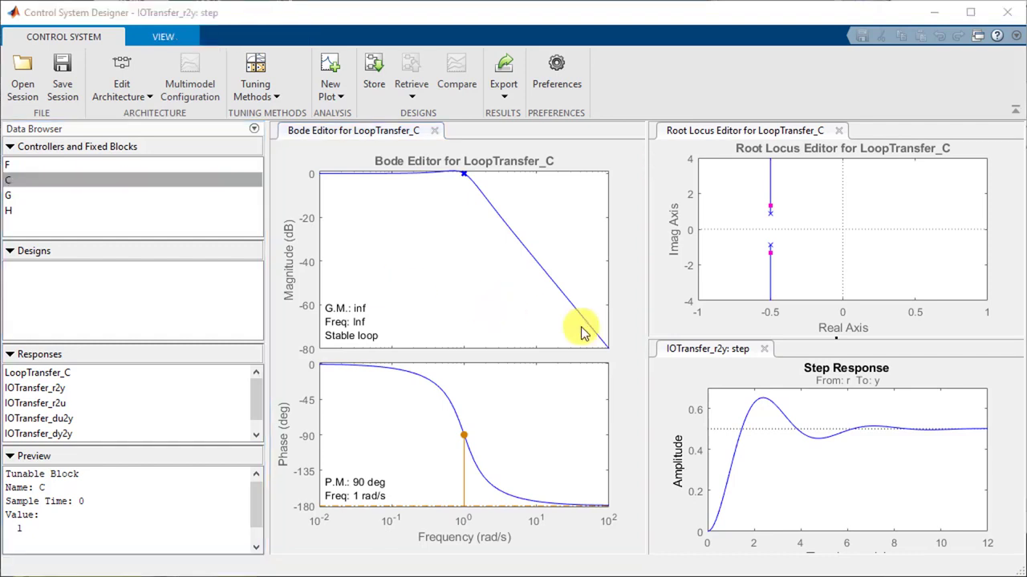
- Mark peak response and steady-state value on the step plot, showing final value 0.5
{"action": "right_click", "coordinate": [743, 409]}
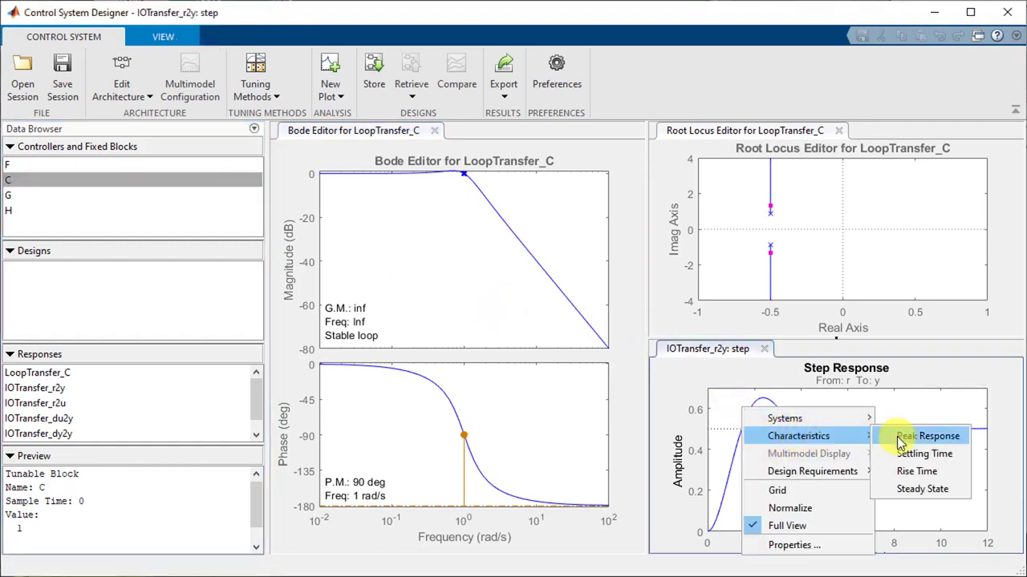
{"action": "left_click", "coordinate": [902, 435]}
{"action": "right_click", "coordinate": [748, 410]}
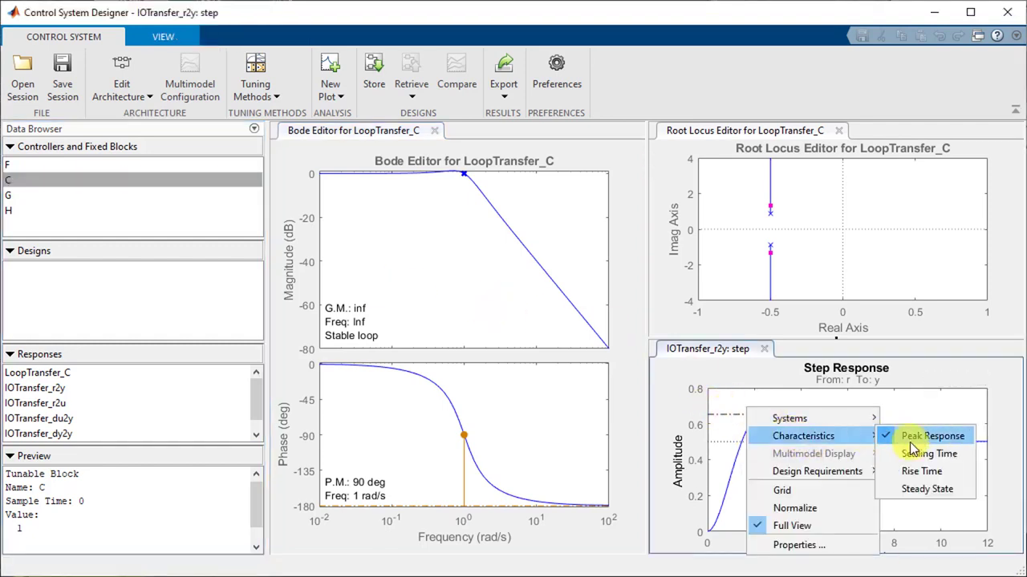
{"action": "left_click", "coordinate": [928, 489]}
{"action": "left_click", "coordinate": [988, 442]}
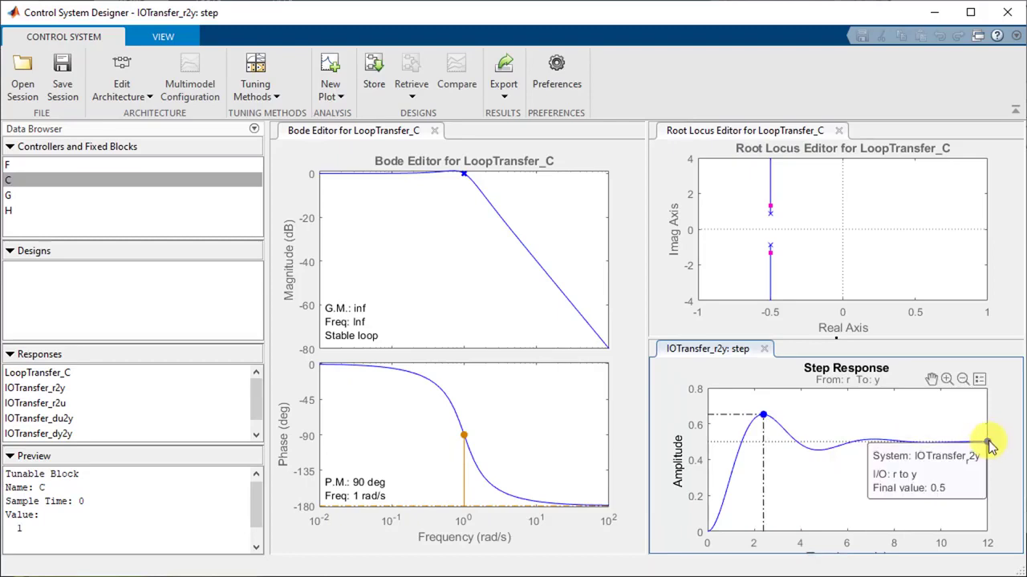
- Add a step requirement: rise time 2 s, settling time 5 s, 3% settling, 10% overshoot
{"action": "right_click", "coordinate": [770, 408]}
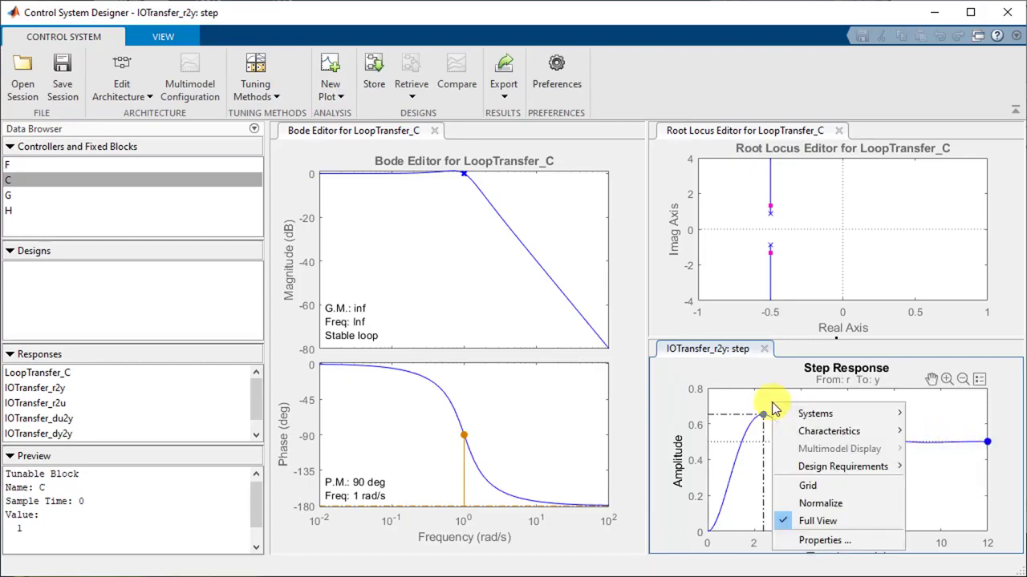
{"action": "left_click", "coordinate": [920, 467]}
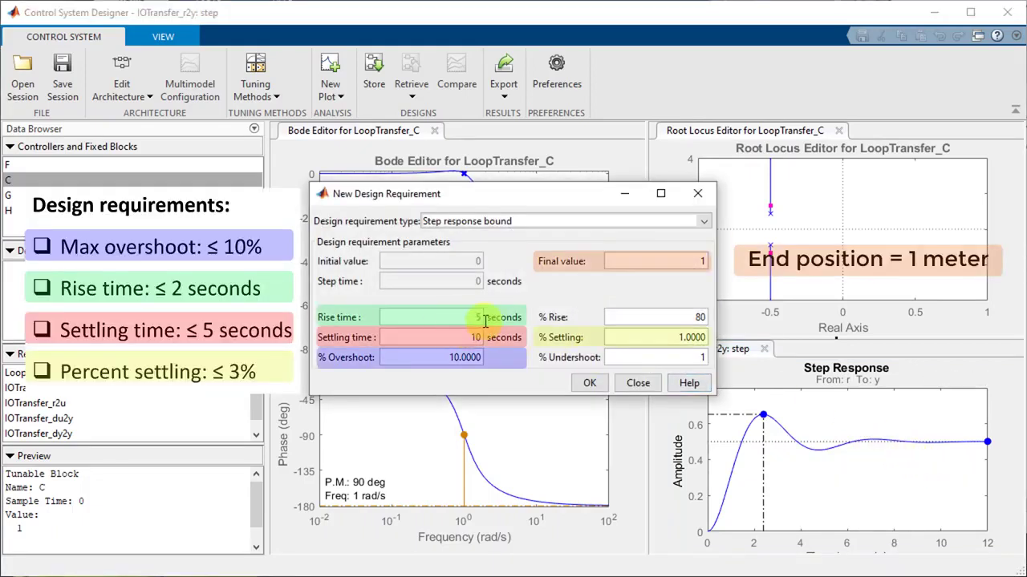
{"action": "type", "text": "2"}
{"action": "left_click", "coordinate": [477, 338]}
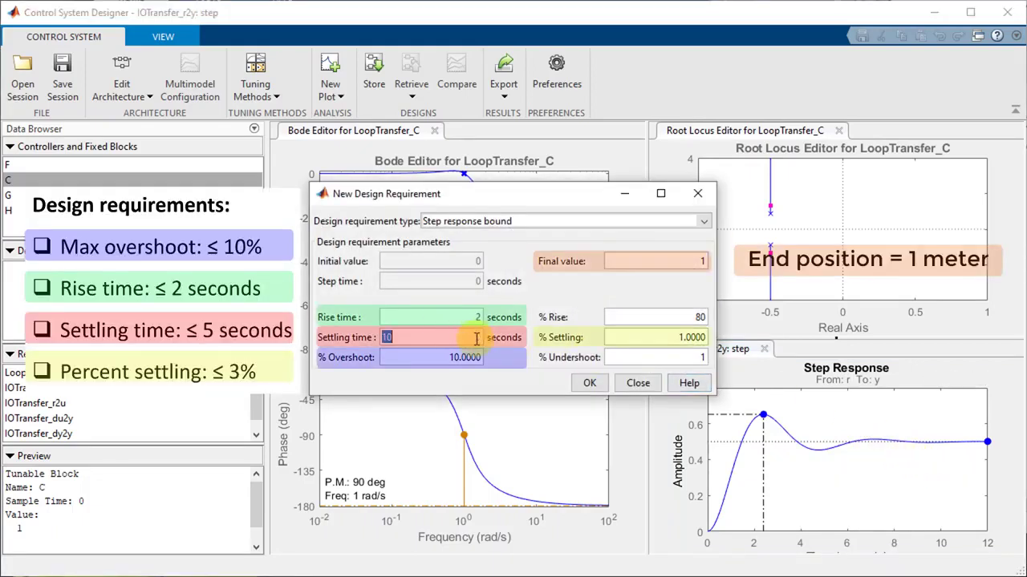
{"action": "type", "text": "5"}
{"action": "left_click", "coordinate": [674, 338]}
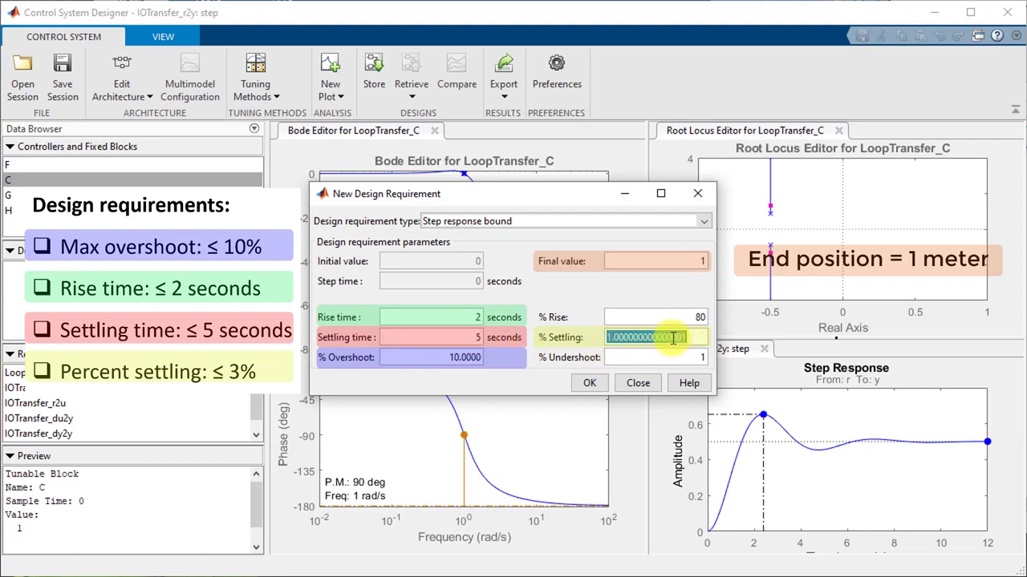
{"action": "type", "text": "3"}
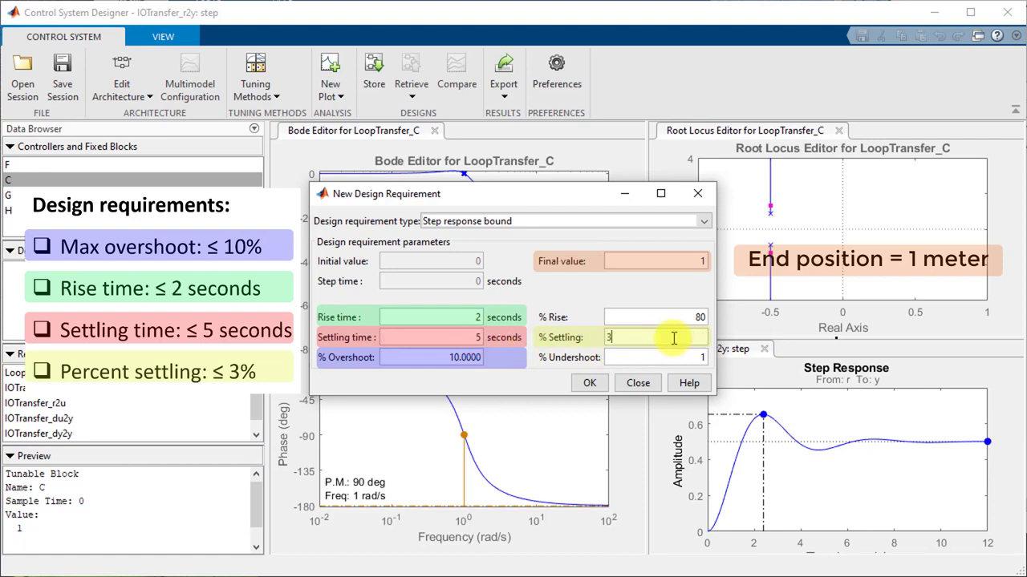
{"action": "key", "text": "Return"}
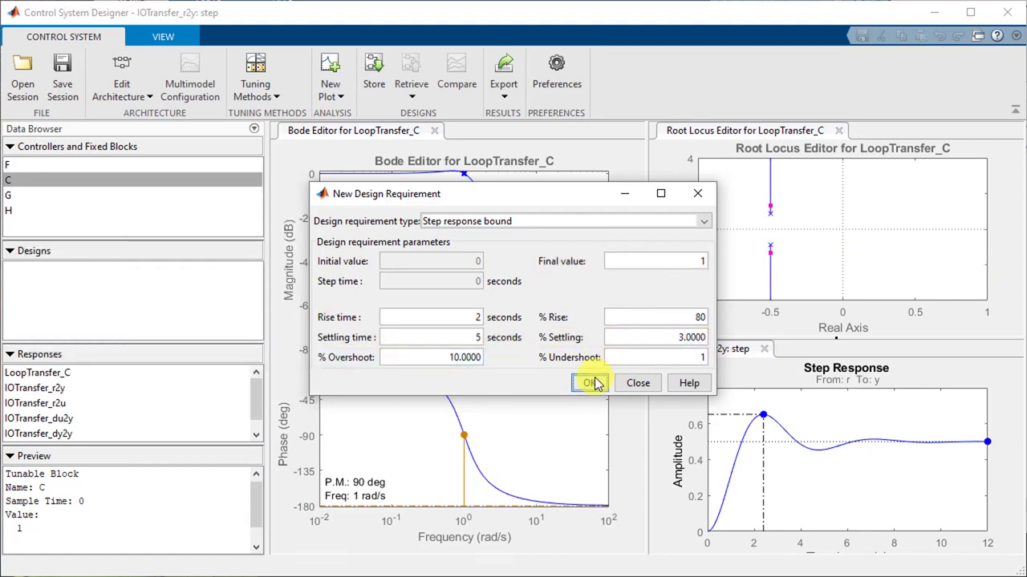
{"action": "left_click", "coordinate": [590, 383]}
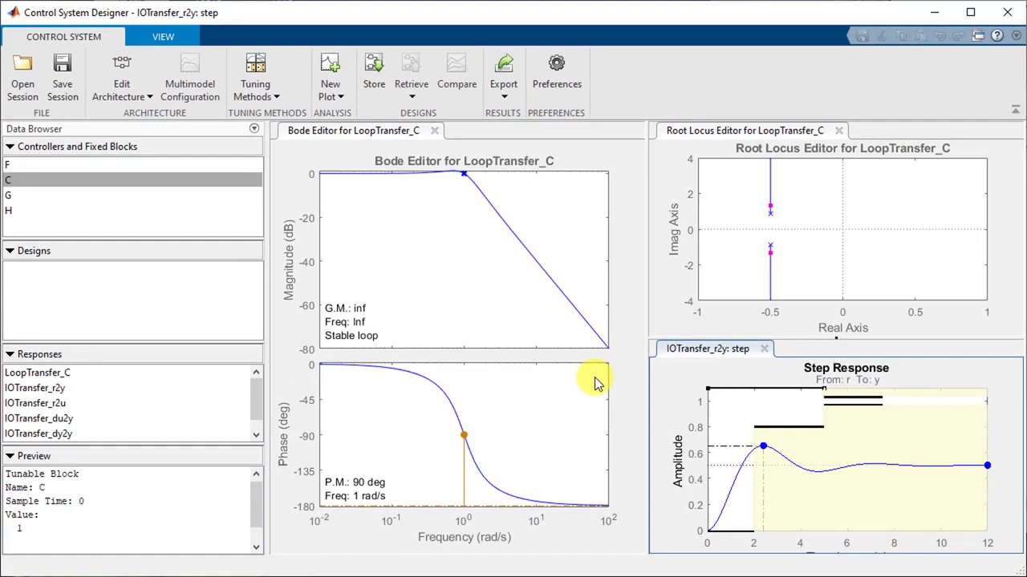
- Store the untuned compensator as Design1 and raise C's gain to 135.04 on the Bode plot
{"action": "left_click", "coordinate": [377, 76]}
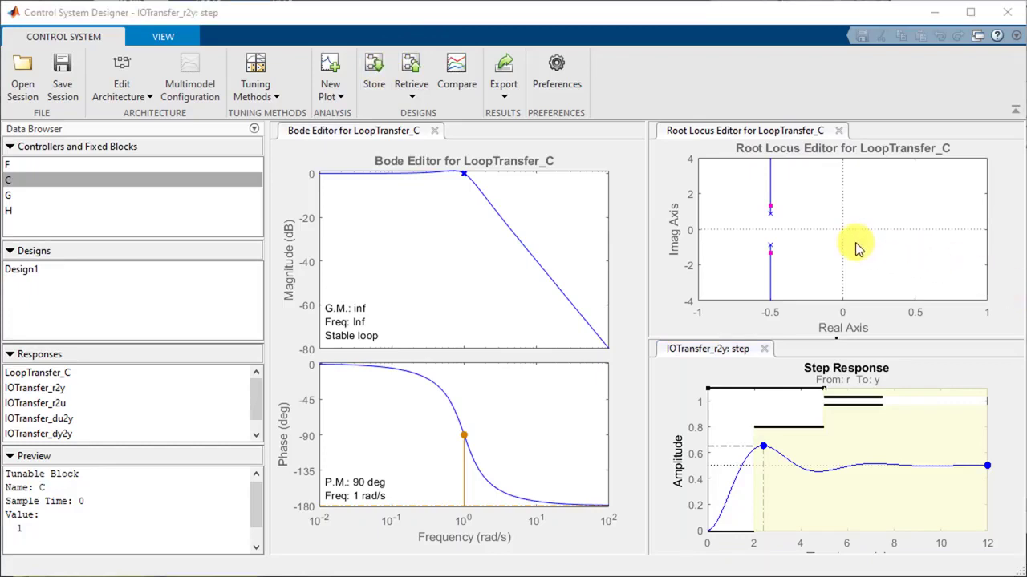
{"action": "left_click", "coordinate": [507, 224]}
{"action": "left_click_drag", "start_coordinate": [507, 224], "coordinate": [521, 168]}
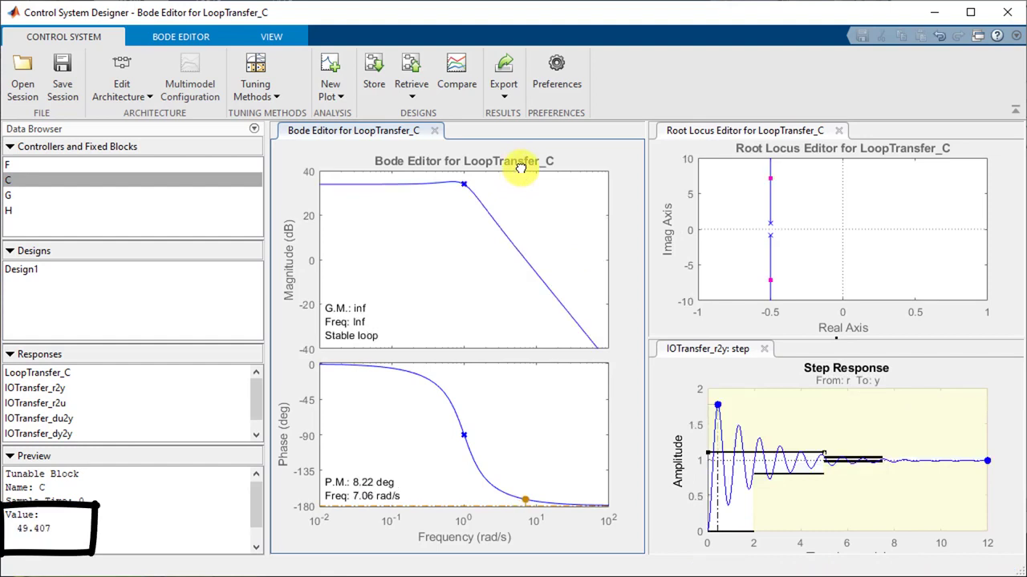
{"action": "left_click_drag", "start_coordinate": [523, 252], "coordinate": [523, 239]}
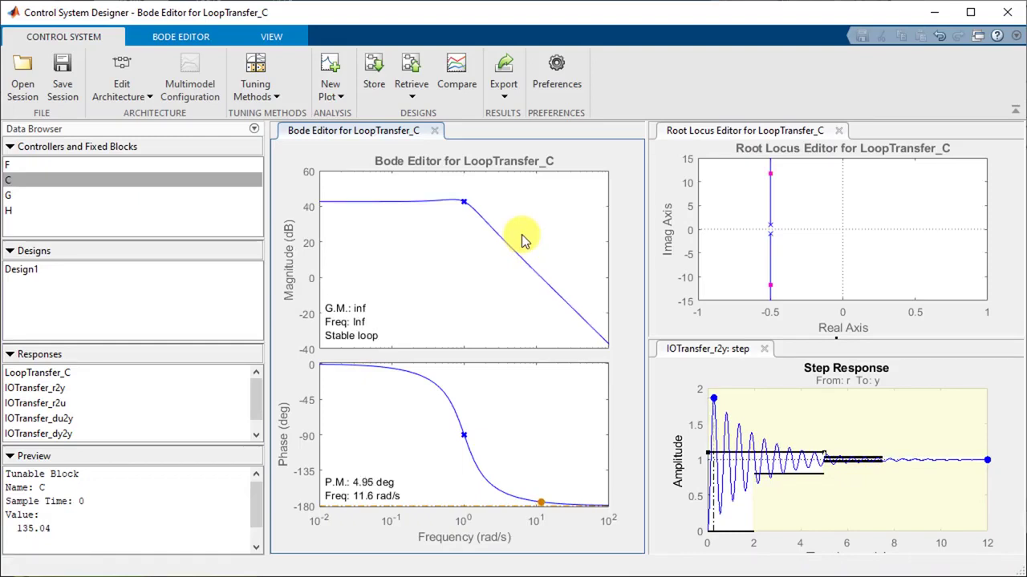
- Add a real compensator zero at about s = -1.5
{"action": "right_click", "coordinate": [522, 239]}
{"action": "mouse_move", "coordinate": [583, 245]}
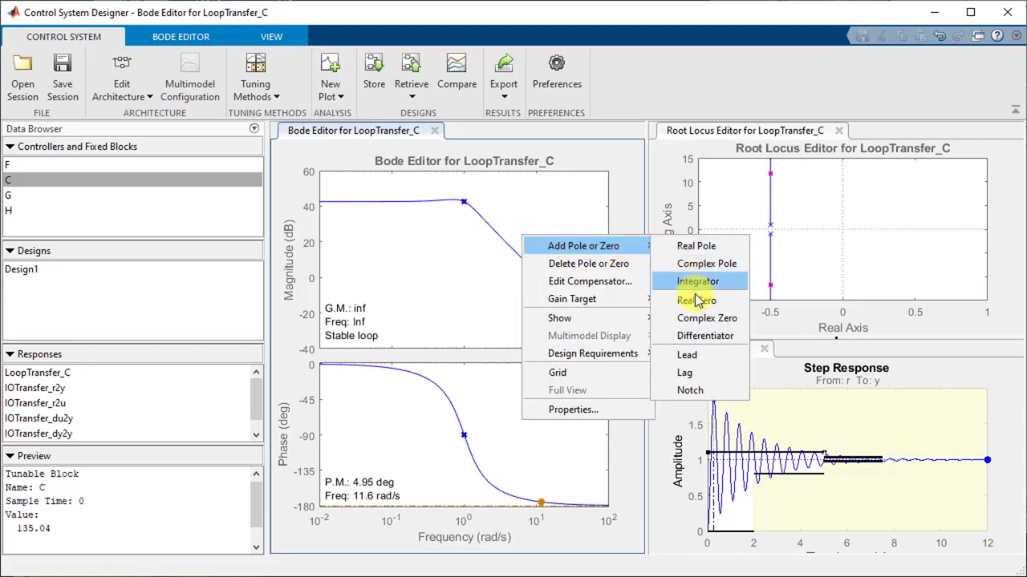
{"action": "left_click", "coordinate": [698, 302]}
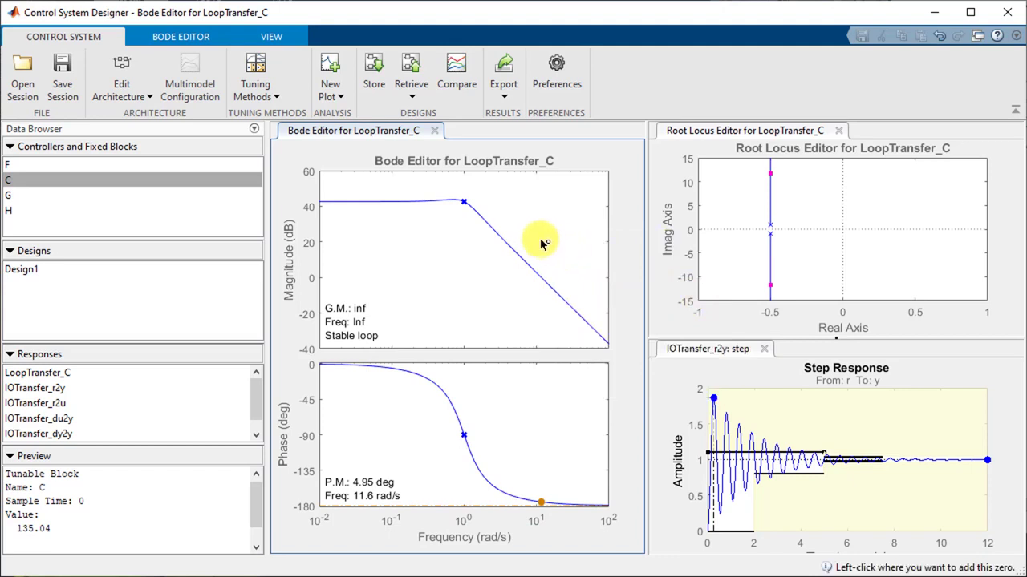
{"action": "left_click", "coordinate": [478, 215]}
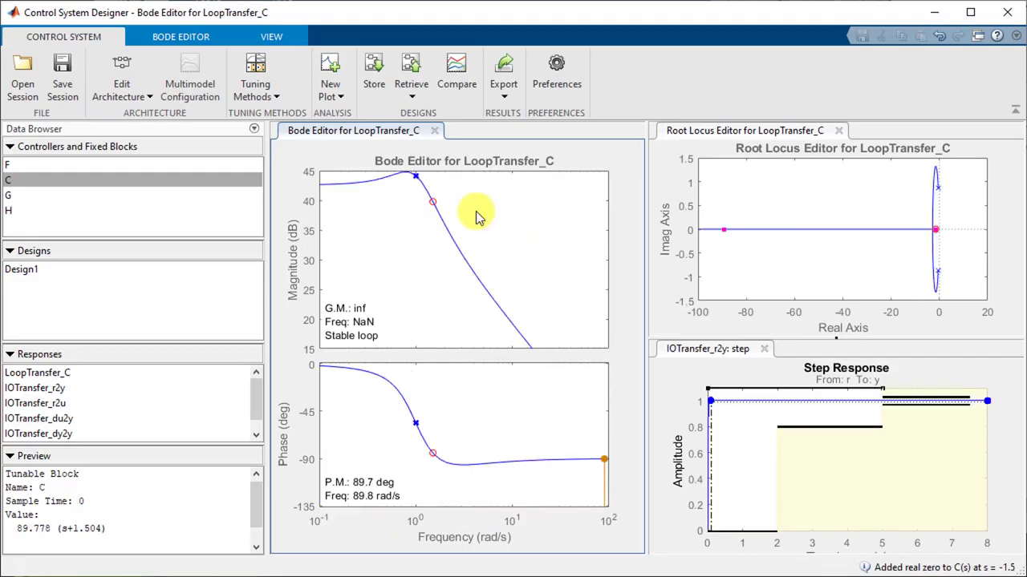
- Retune the zero and gain until C becomes 48.46(s+1.003) with 1.78% overshoot
{"action": "mouse_move", "coordinate": [940, 249]}
{"action": "left_mouse_down"}
{"action": "mouse_move", "coordinate": [925, 225]}
{"action": "mouse_move", "coordinate": [932, 229]}
{"action": "left_mouse_up"}
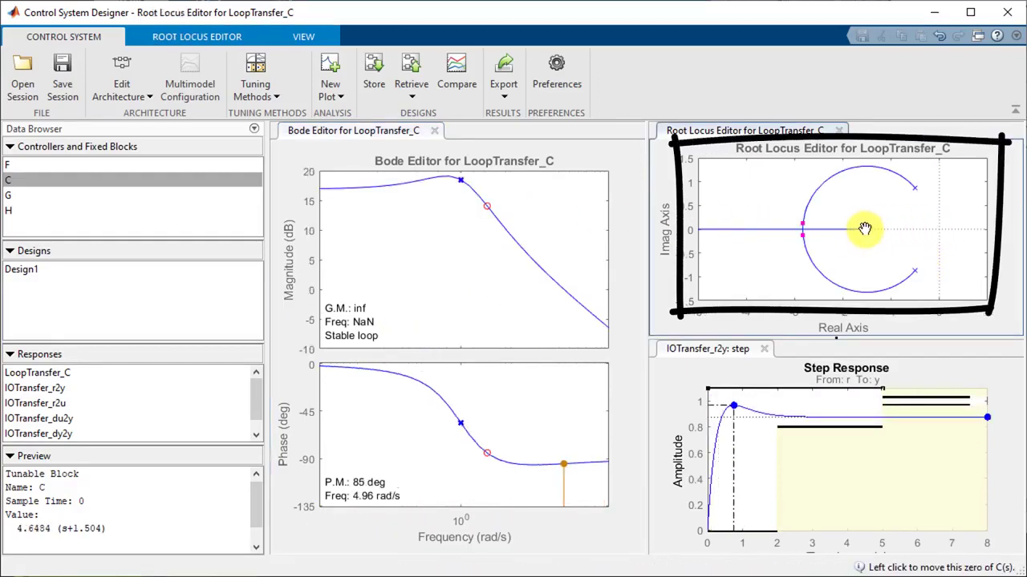
{"action": "left_click_drag", "start_coordinate": [866, 229], "coordinate": [889, 233]}
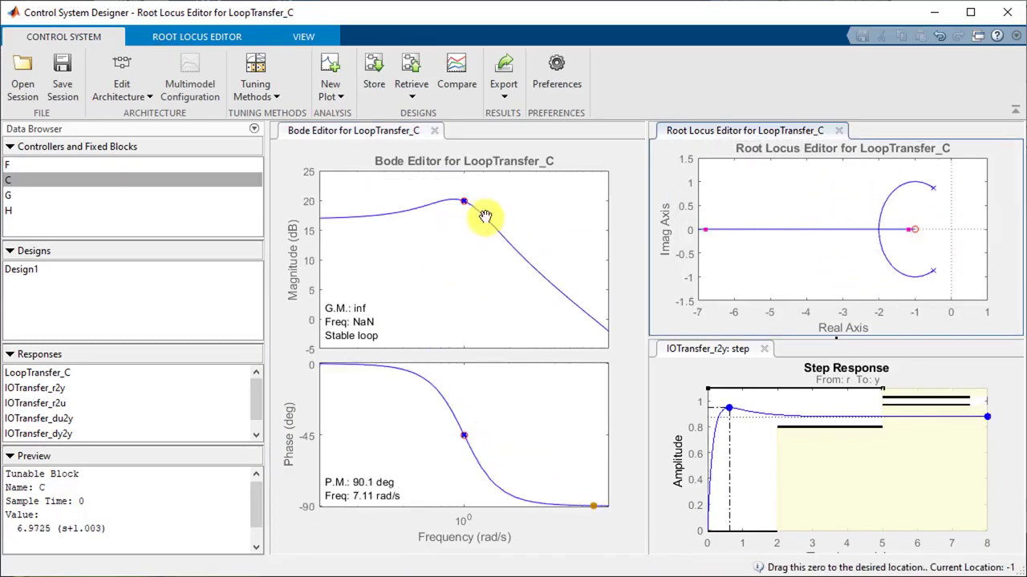
{"action": "mouse_move", "coordinate": [485, 217]}
{"action": "left_mouse_down"}
{"action": "mouse_move", "coordinate": [488, 172]}
{"action": "mouse_move", "coordinate": [489, 277]}
{"action": "mouse_move", "coordinate": [489, 238]}
{"action": "mouse_move", "coordinate": [524, 247]}
{"action": "left_mouse_up"}
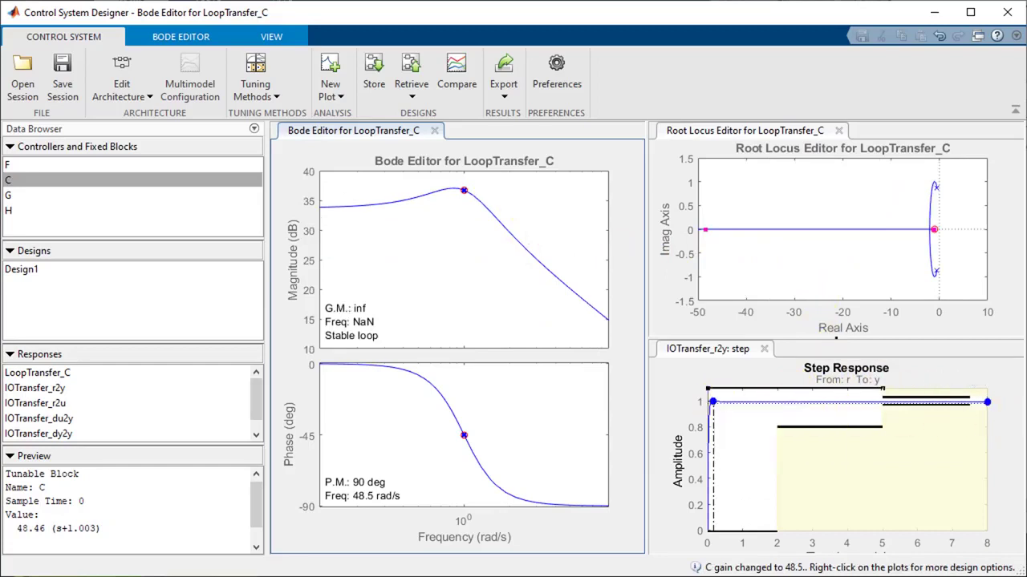
- Overlay Design1's step response, store the current compensator as Design2, and open PID Tuning
{"action": "left_click", "coordinate": [457, 72]}
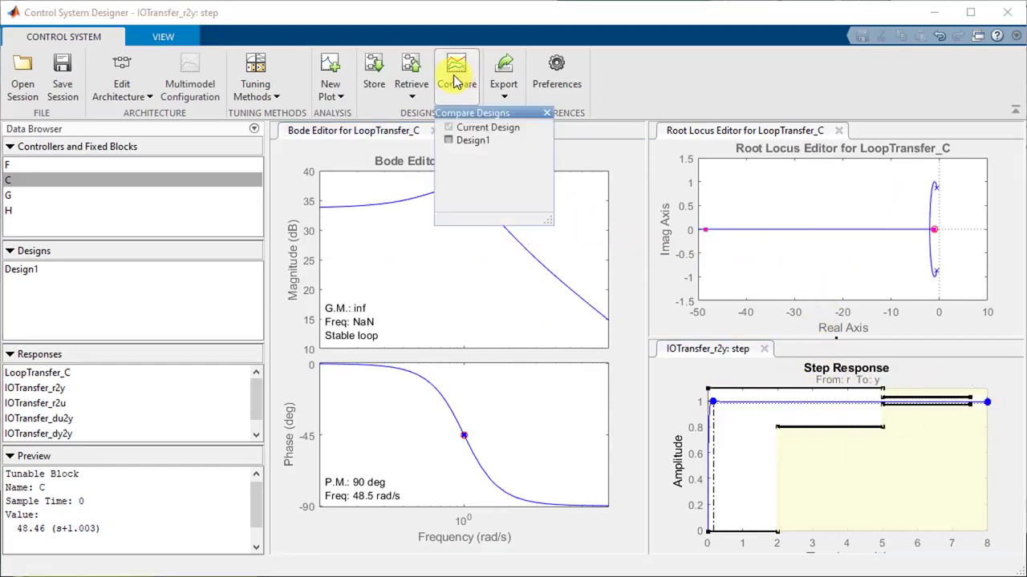
{"action": "left_click", "coordinate": [447, 140]}
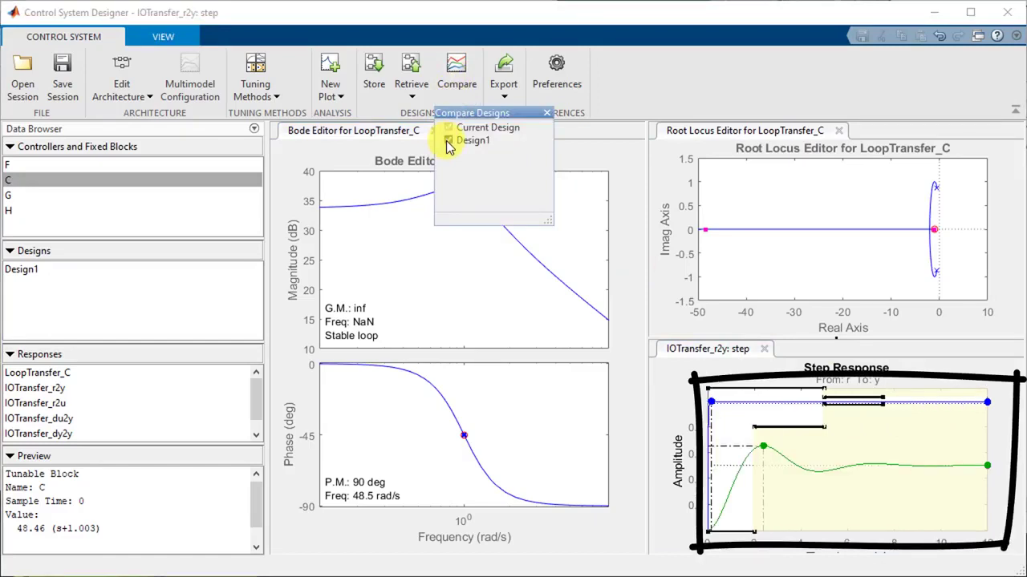
{"action": "left_click", "coordinate": [375, 76]}
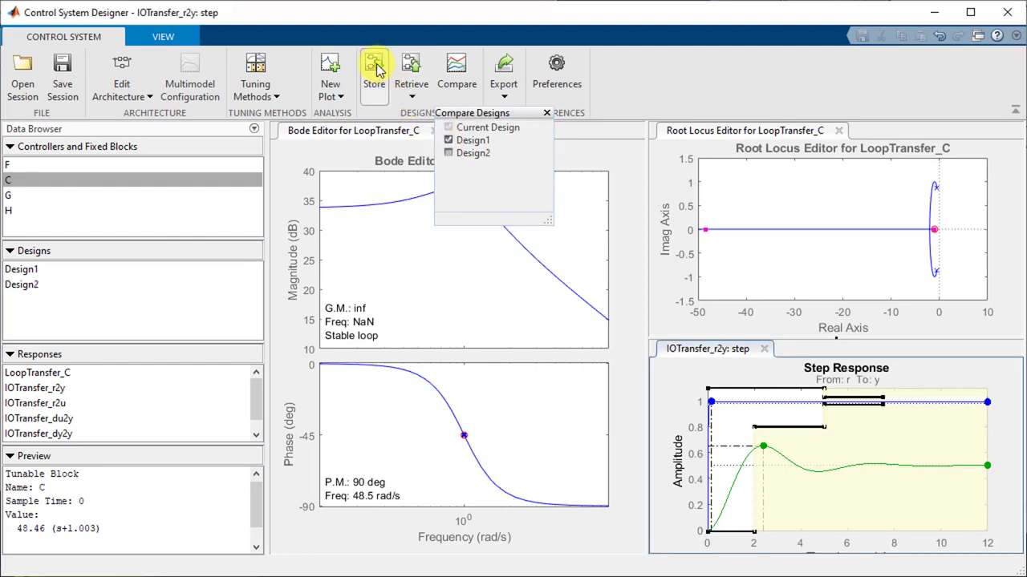
{"action": "left_click", "coordinate": [255, 84]}
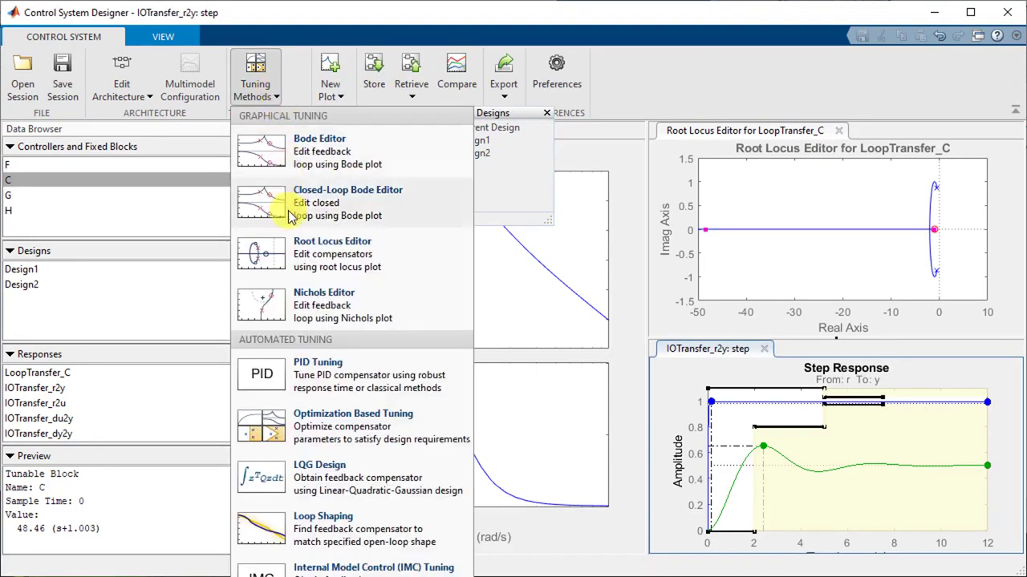
{"action": "left_click", "coordinate": [324, 387]}
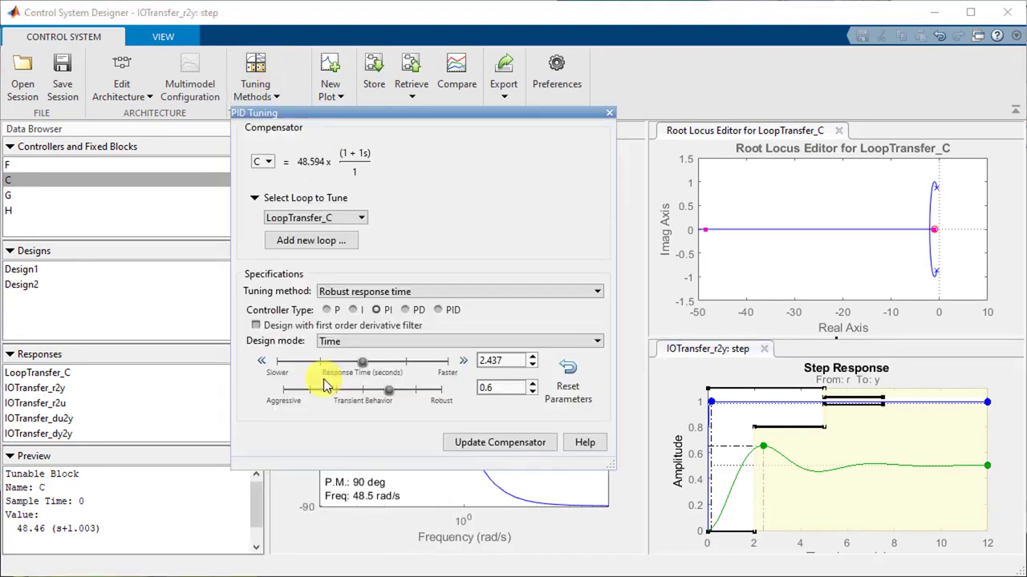